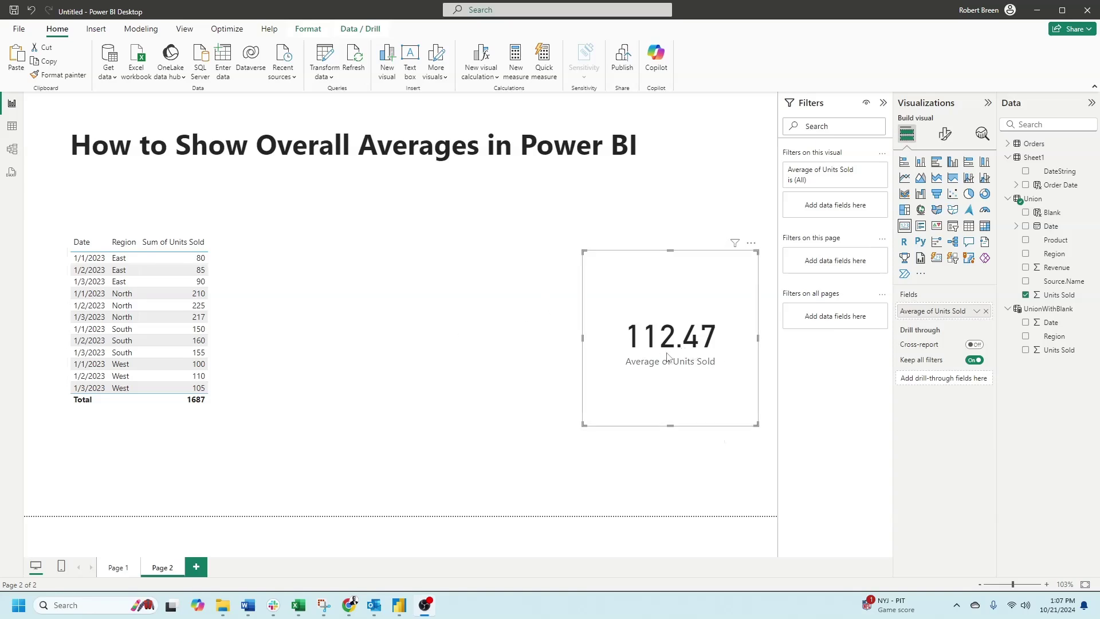
Step: Add a second Units Sold column to the date and region table, summarized as Average
{"action": "left_click", "coordinate": [316, 305]}
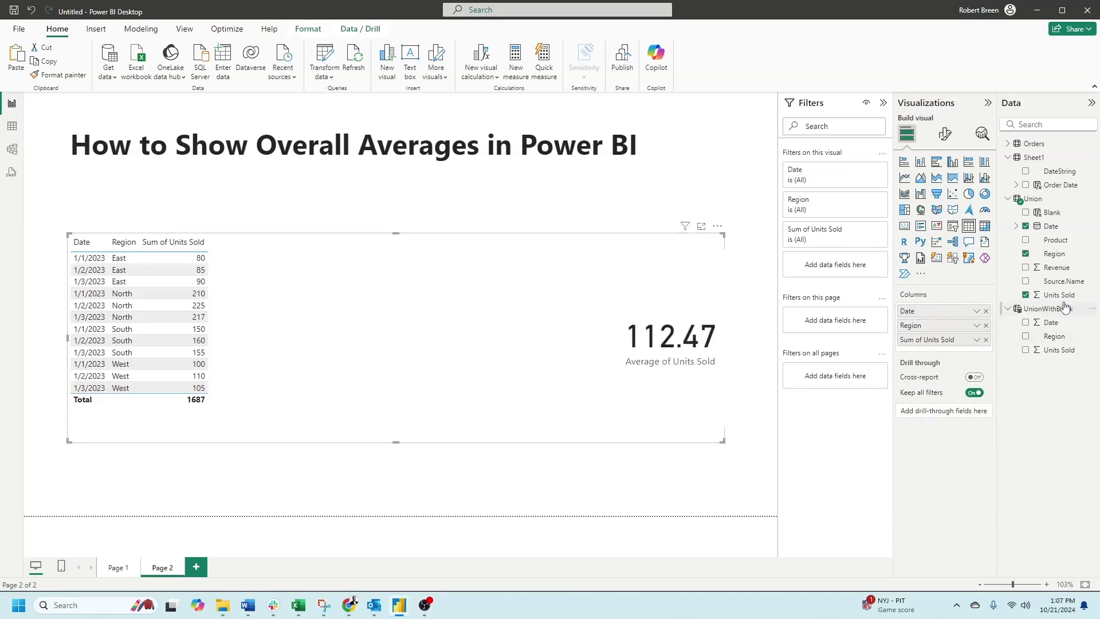
{"action": "left_click_drag", "start_coordinate": [1064, 297], "coordinate": [946, 353]}
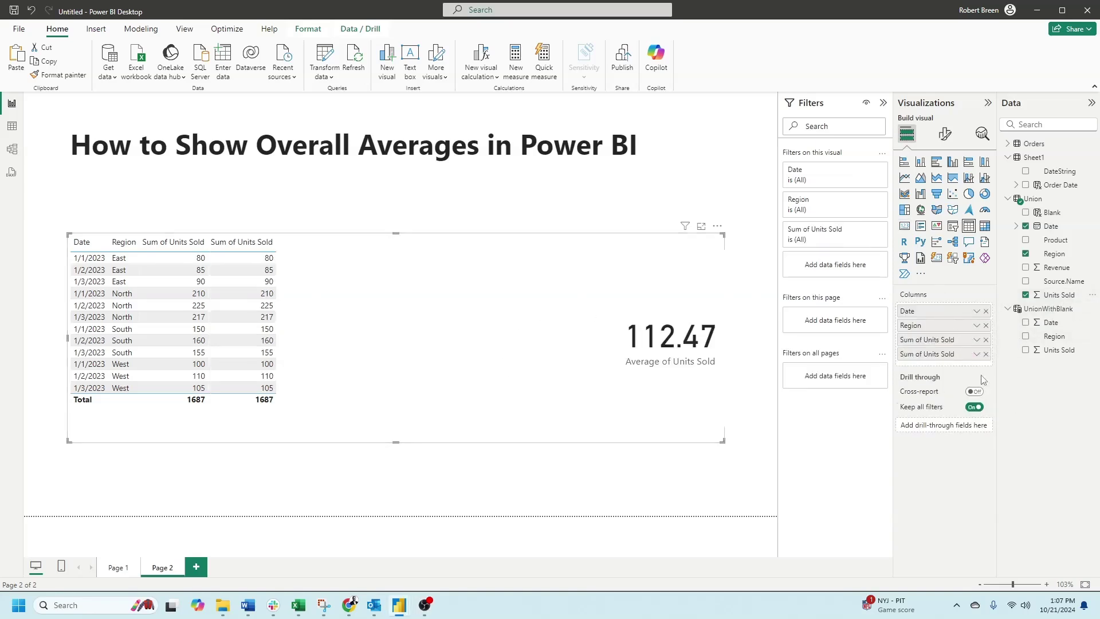
{"action": "left_click", "coordinate": [977, 354]}
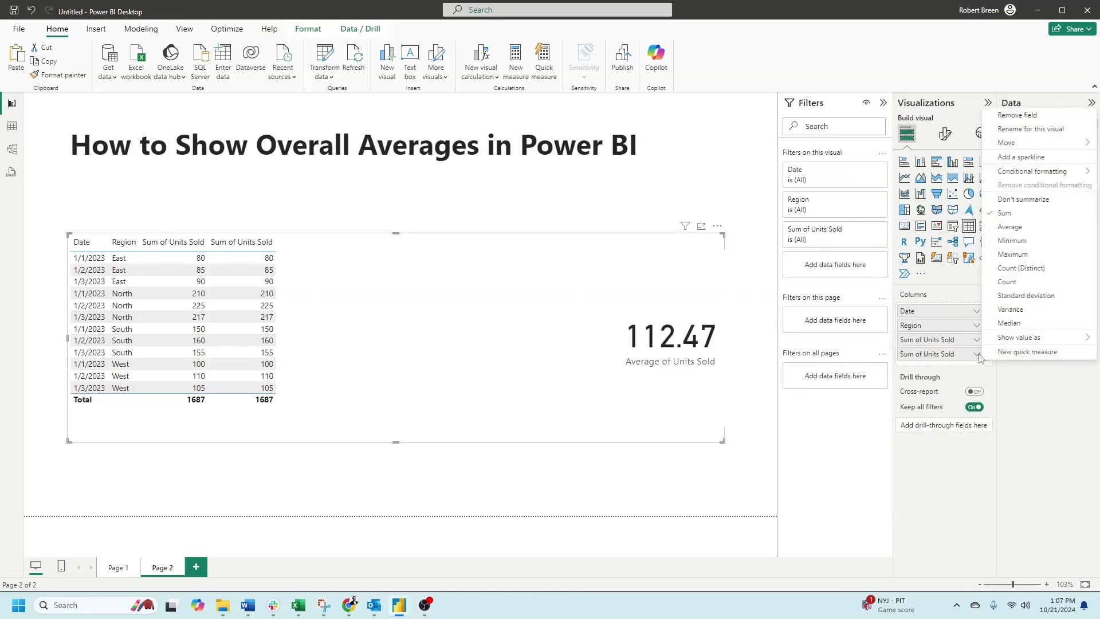
{"action": "left_click", "coordinate": [1035, 227]}
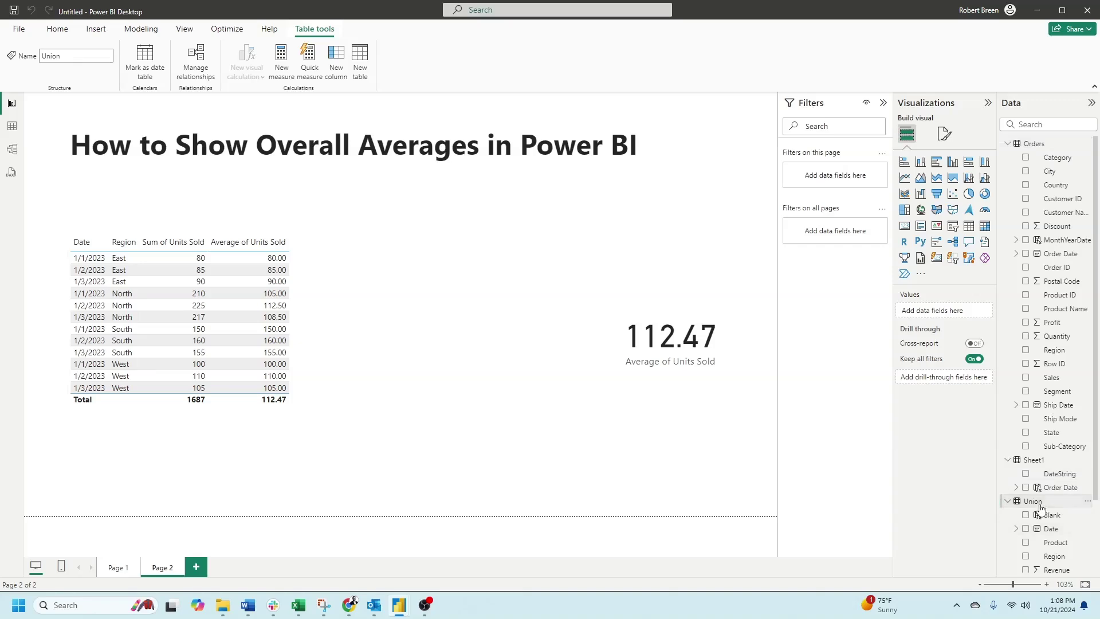
Step: Paste CALCULATE(AVERAGE('Union'[Units Sold]), ALL('Union')) into a new measure and review its AVERAGE part
{"action": "left_click", "coordinate": [276, 57]}
{"action": "type", "text": "Overall Average Quantity = CALCULATE(     AVERAGE('Union'[Units Sold]),     ALL('Union') )"}
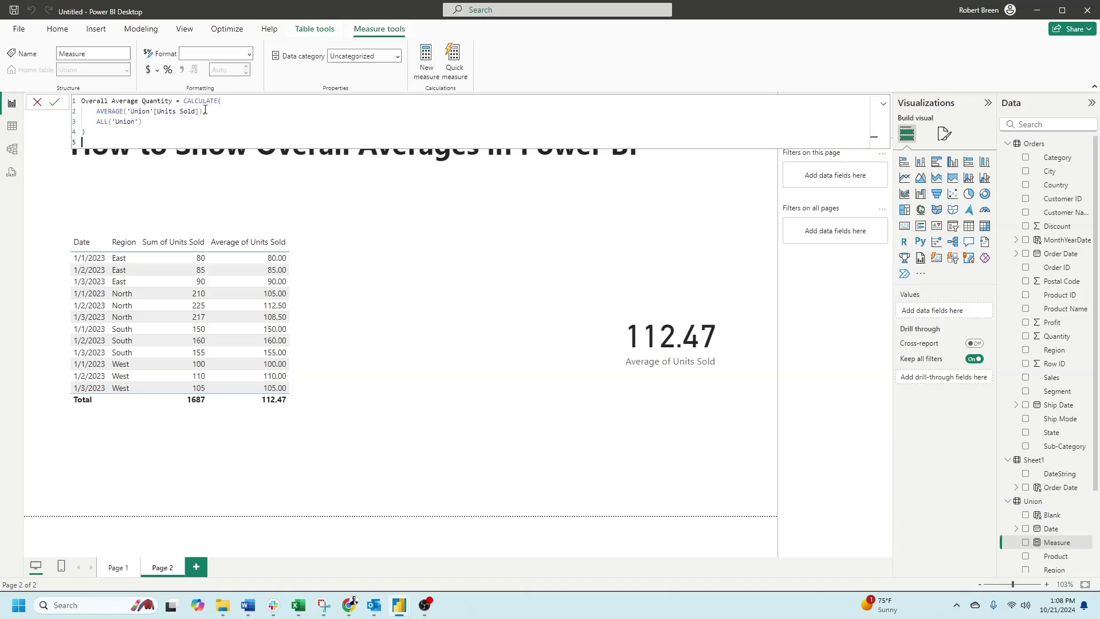
{"action": "left_click_drag", "start_coordinate": [204, 112], "coordinate": [95, 111]}
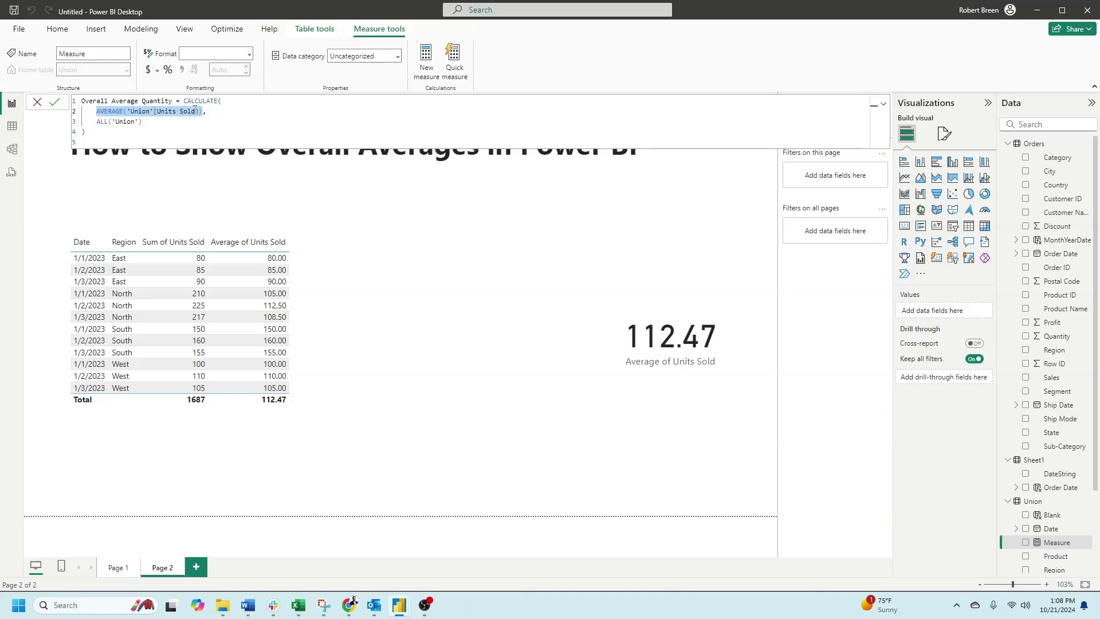
{"action": "left_click", "coordinate": [153, 122]}
{"action": "left_click", "coordinate": [1043, 121]}
{"action": "type", "text": "average"}
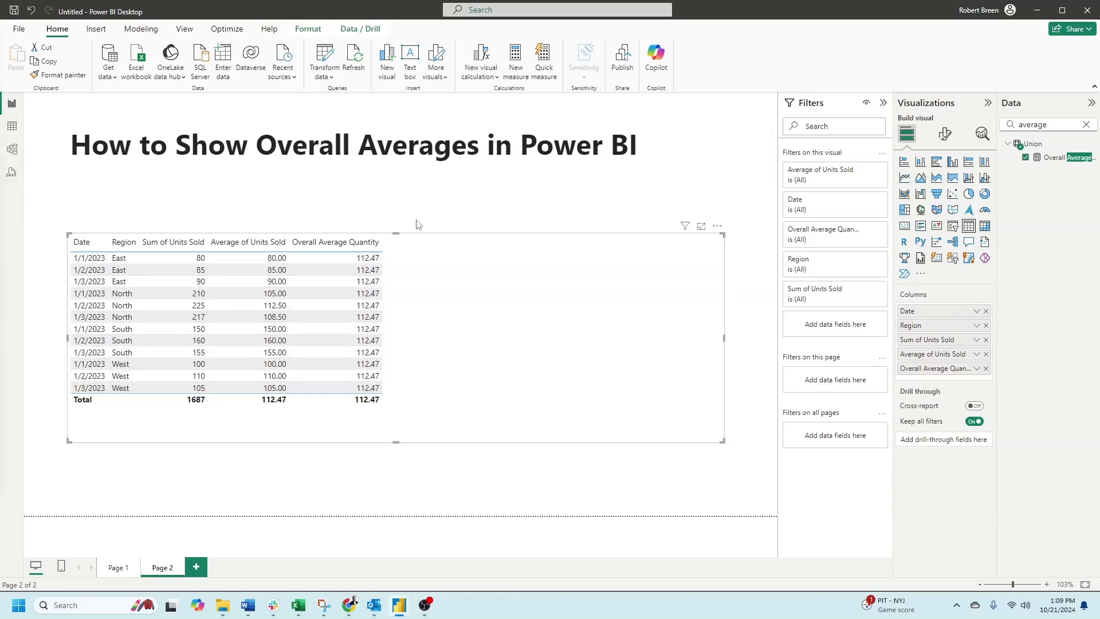
Step: Paste the AVERAGEX/SUMMARIZE formula into a new Union measure, pointing out SUMMARIZE and Date
{"action": "left_click", "coordinate": [1043, 145]}
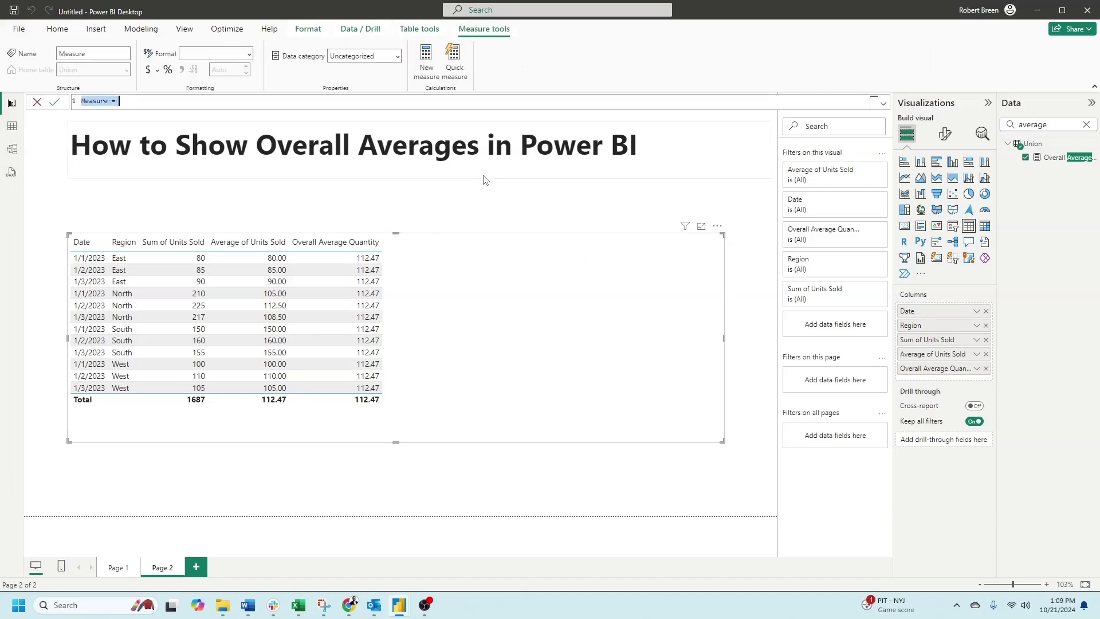
{"action": "type", "text": "Average By Date/Region = AVERAGEX(     SUMMARIZE(         ALL('Union'),         [Date],         'Union'[Region],         \"TotalQuantity\", SUM('Union'[Units Sold])     ),     [TotalQuantity] )"}
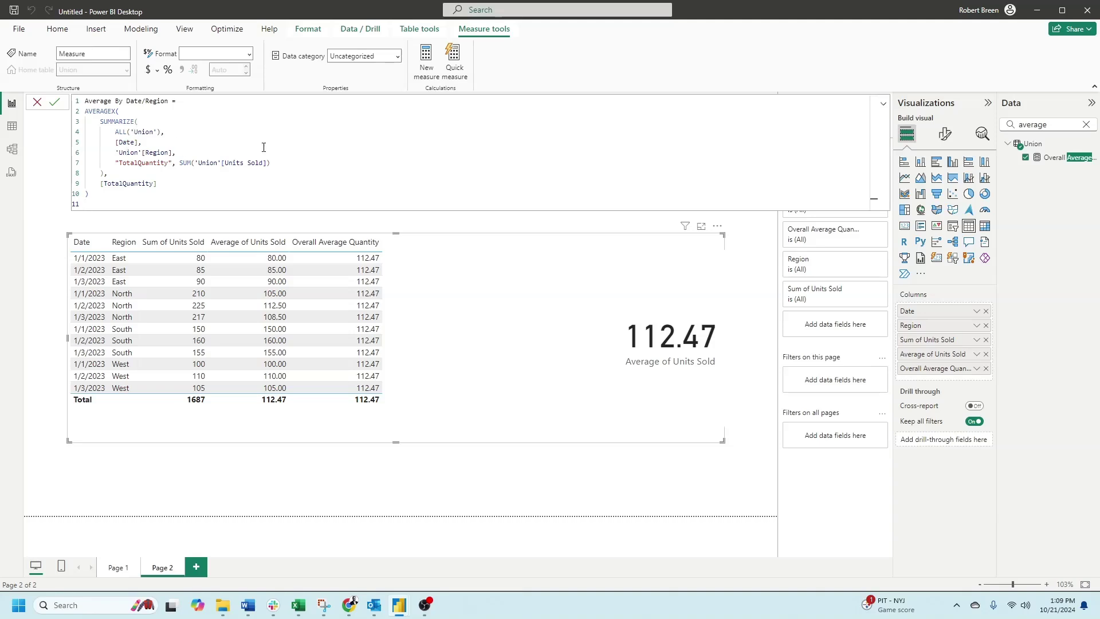
{"action": "left_click_drag", "start_coordinate": [101, 122], "coordinate": [264, 170]}
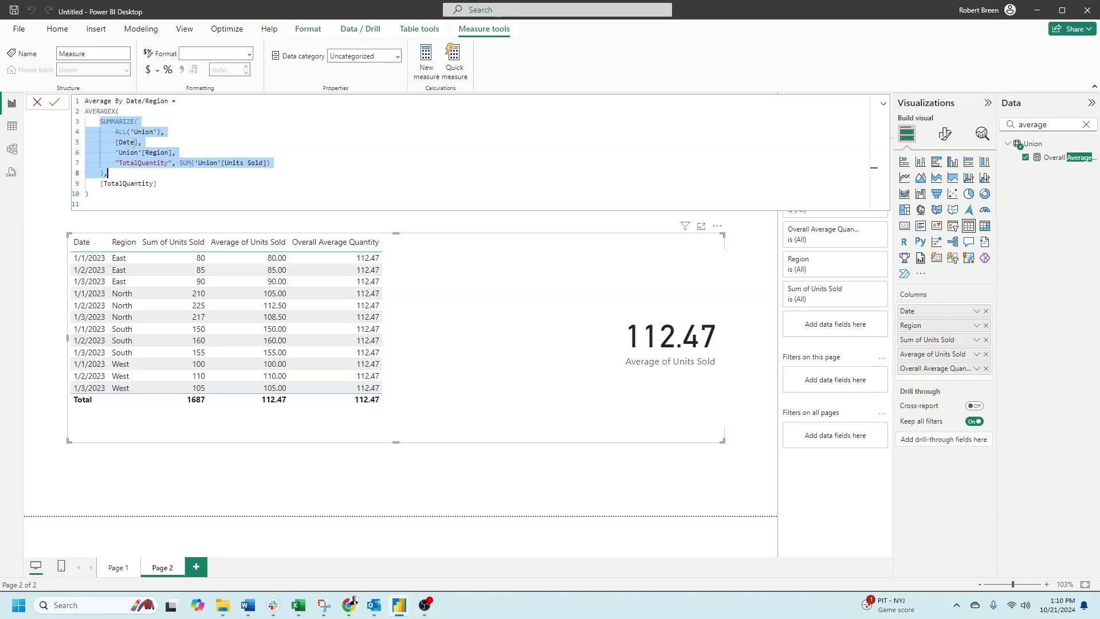
{"action": "left_click", "coordinate": [127, 142]}
Step: Walk through the formula's Region, TotalQuantity, AVERAGEX and SUMMARIZE parts
{"action": "left_click", "coordinate": [157, 151]}
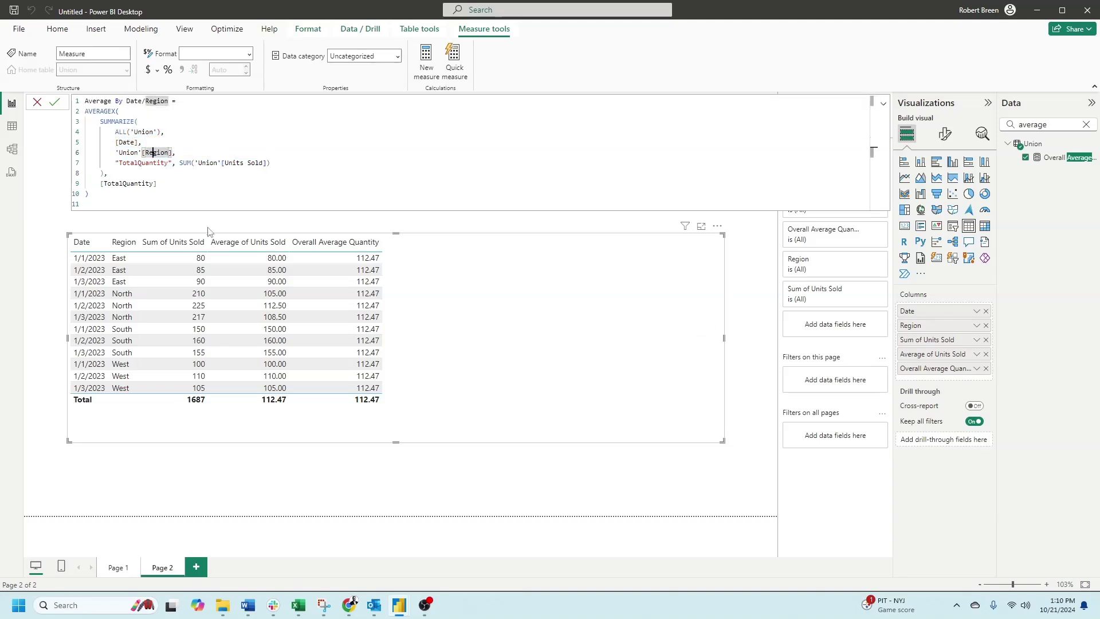
{"action": "left_click_drag", "start_coordinate": [271, 162], "coordinate": [115, 164]}
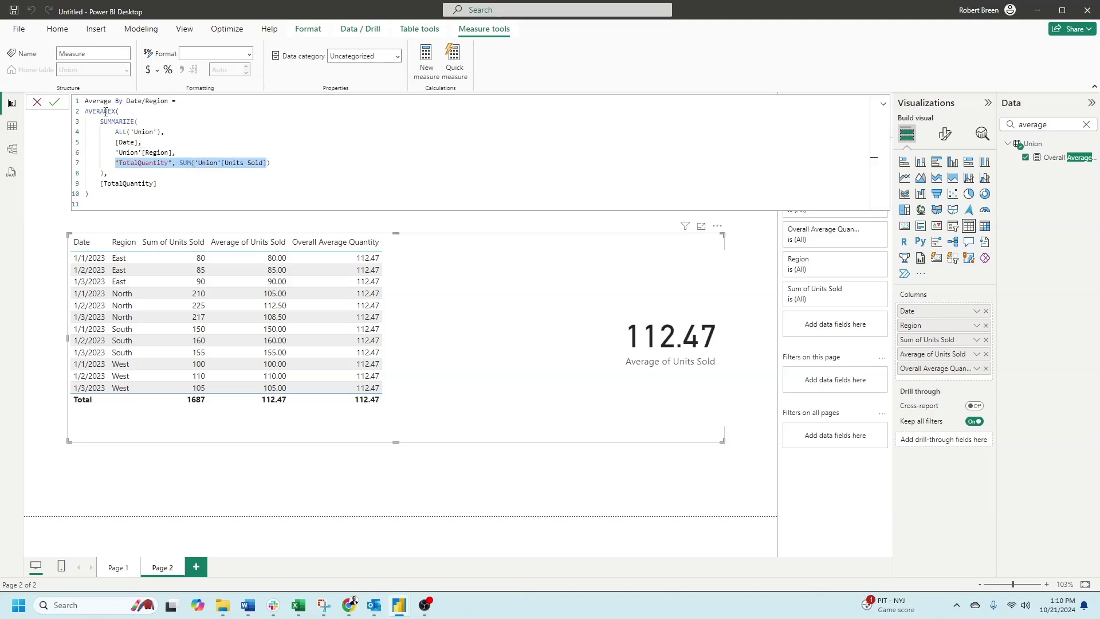
{"action": "left_click_drag", "start_coordinate": [119, 111], "coordinate": [71, 111]}
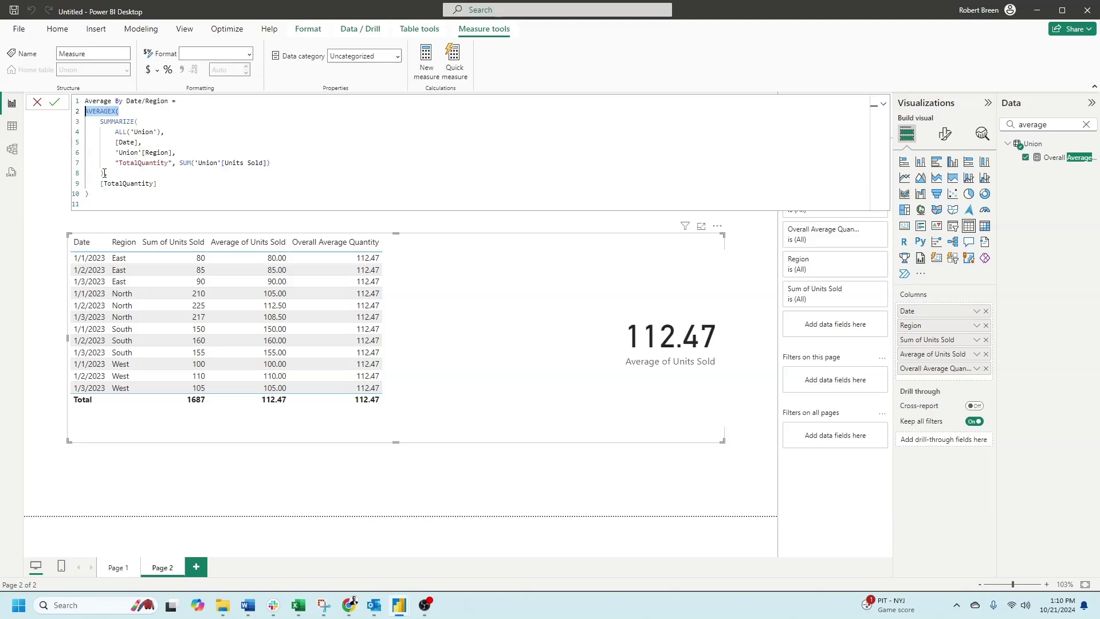
{"action": "left_click_drag", "start_coordinate": [104, 173], "coordinate": [84, 121]}
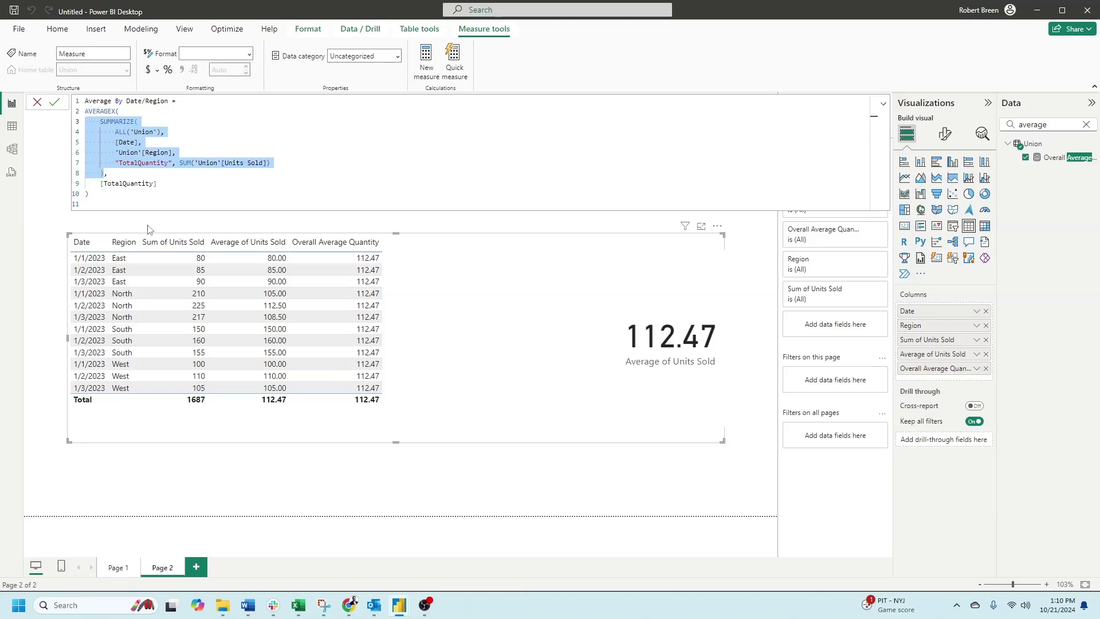
{"action": "left_click_drag", "start_coordinate": [167, 182], "coordinate": [100, 183]}
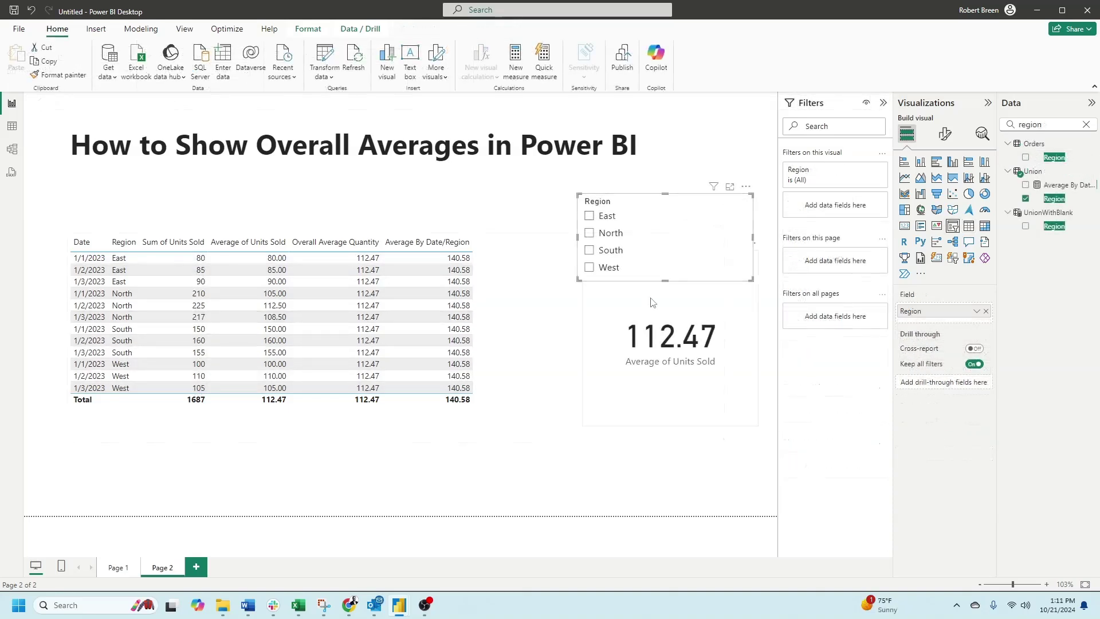
Step: Filter the Region slicer to East, then North, and deselect the slicer
{"action": "left_click", "coordinate": [589, 217]}
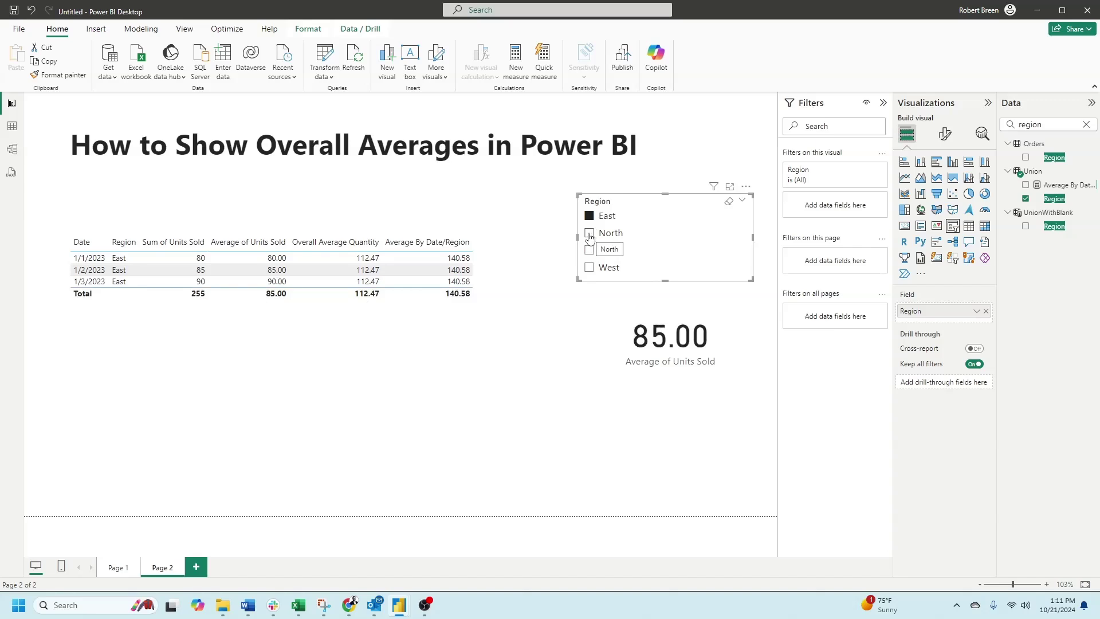
{"action": "mouse_move", "coordinate": [344, 270]}
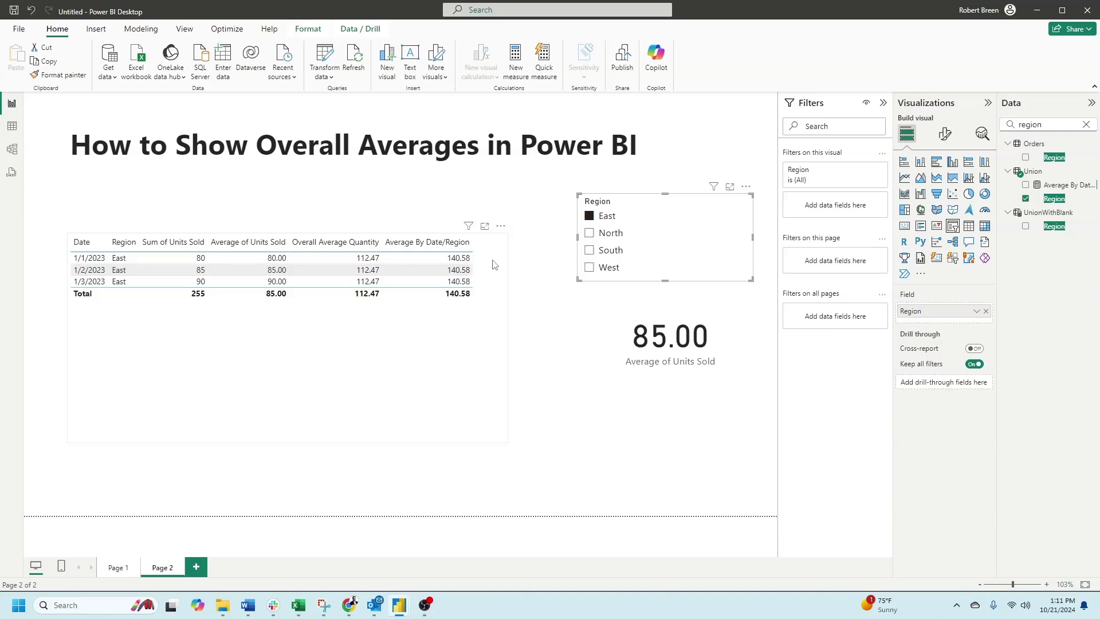
{"action": "left_click", "coordinate": [613, 233]}
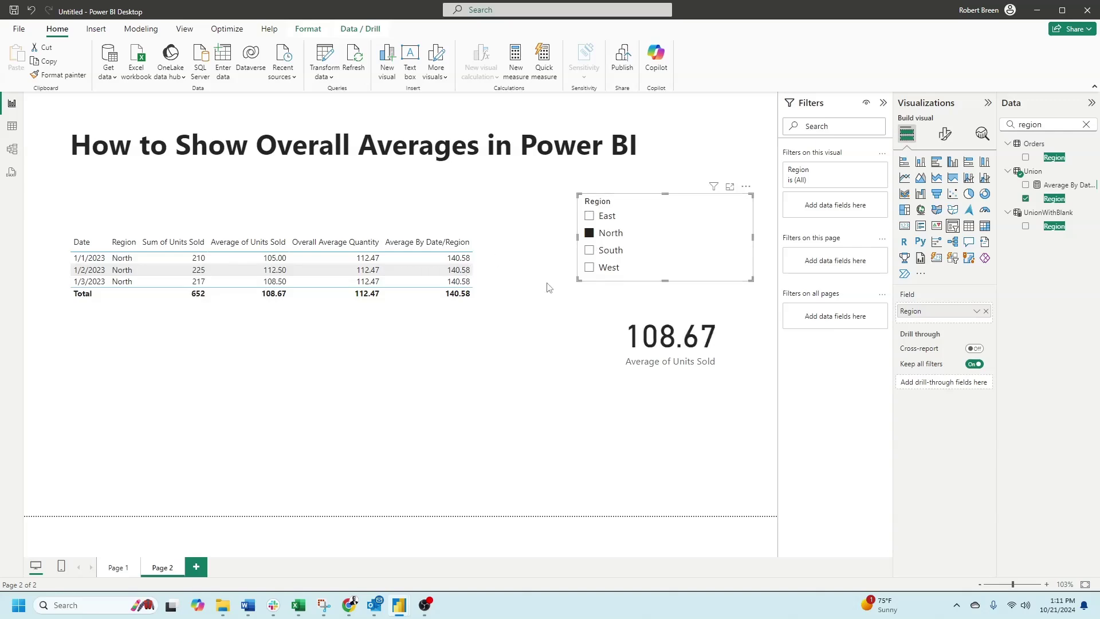
{"action": "mouse_move", "coordinate": [427, 243]}
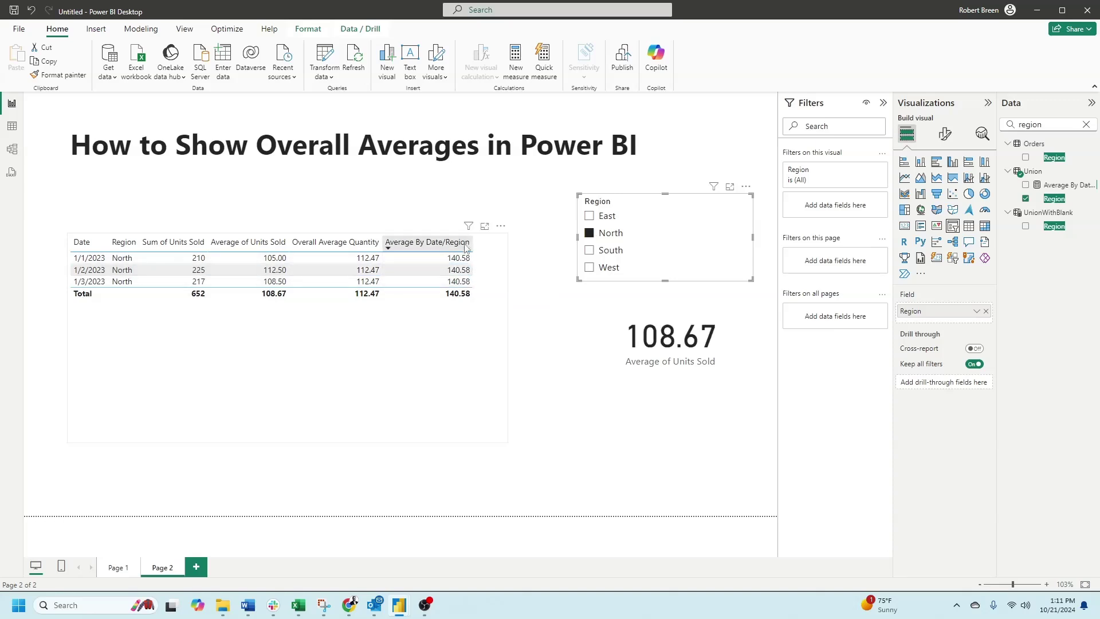
{"action": "left_click", "coordinate": [542, 258]}
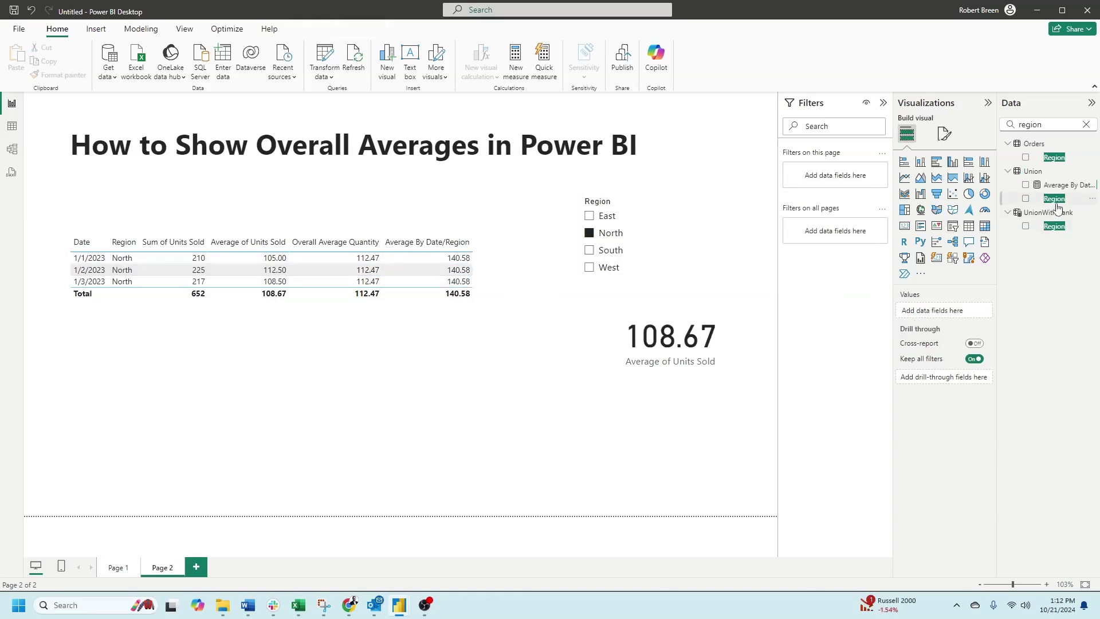
Step: Create the Region2 = 'Union'[Region] column in Union and display it as a slicer
{"action": "left_click", "coordinate": [1040, 172]}
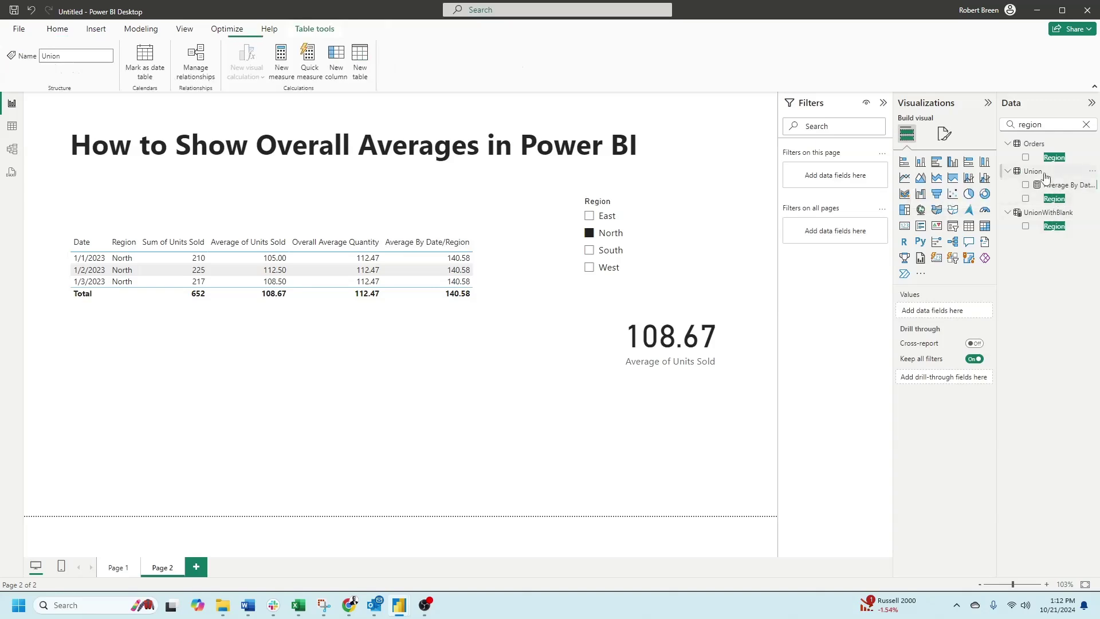
{"action": "left_click", "coordinate": [344, 57]}
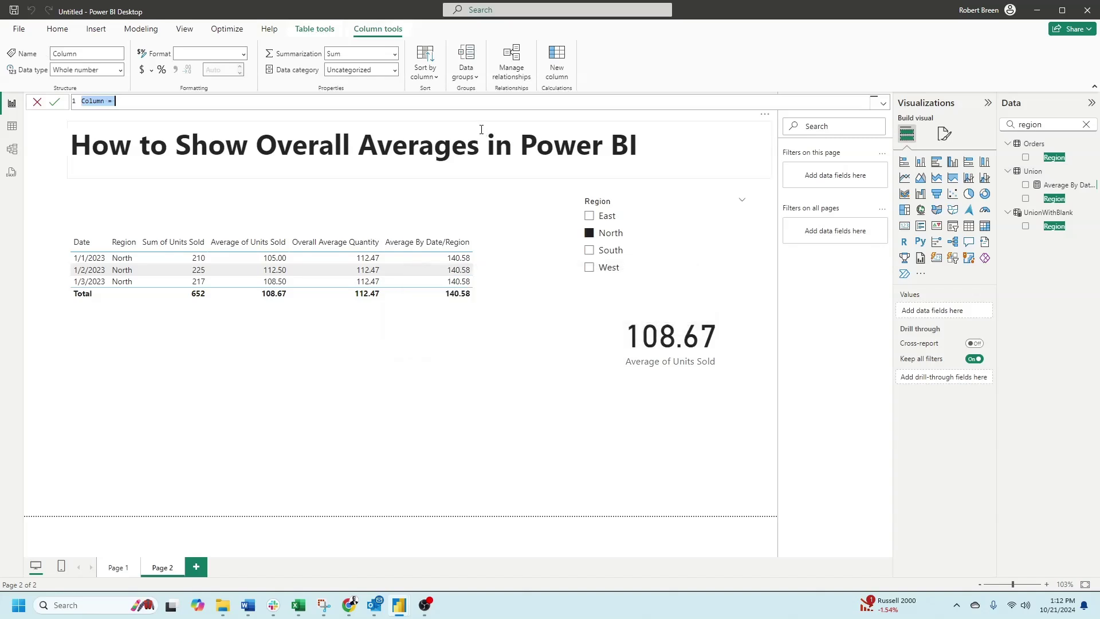
{"action": "type", "text": "Region2 = "}
{"action": "type", "text": "'Union'[Region]"}
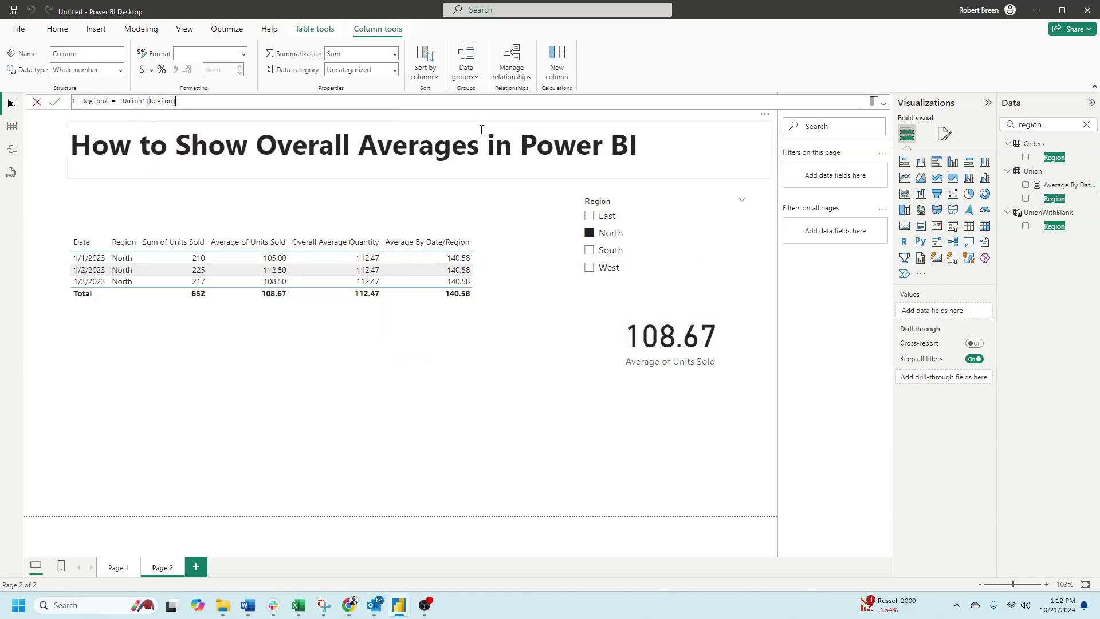
{"action": "left_click", "coordinate": [54, 101]}
{"action": "left_click", "coordinate": [1026, 212]}
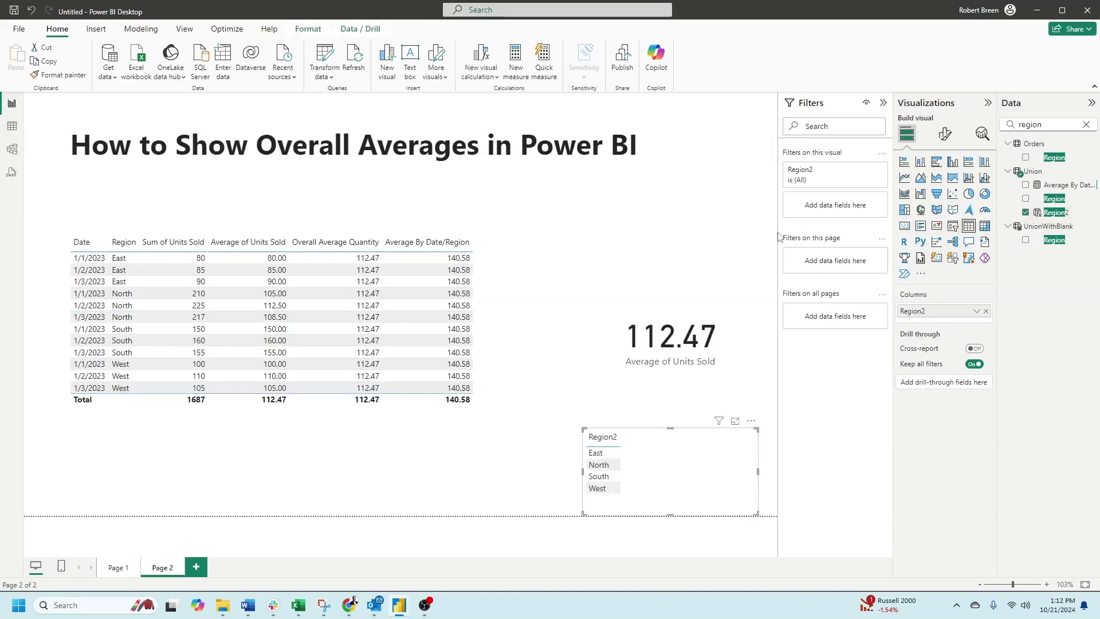
{"action": "left_click", "coordinate": [953, 225]}
{"action": "type", "text": "average"}
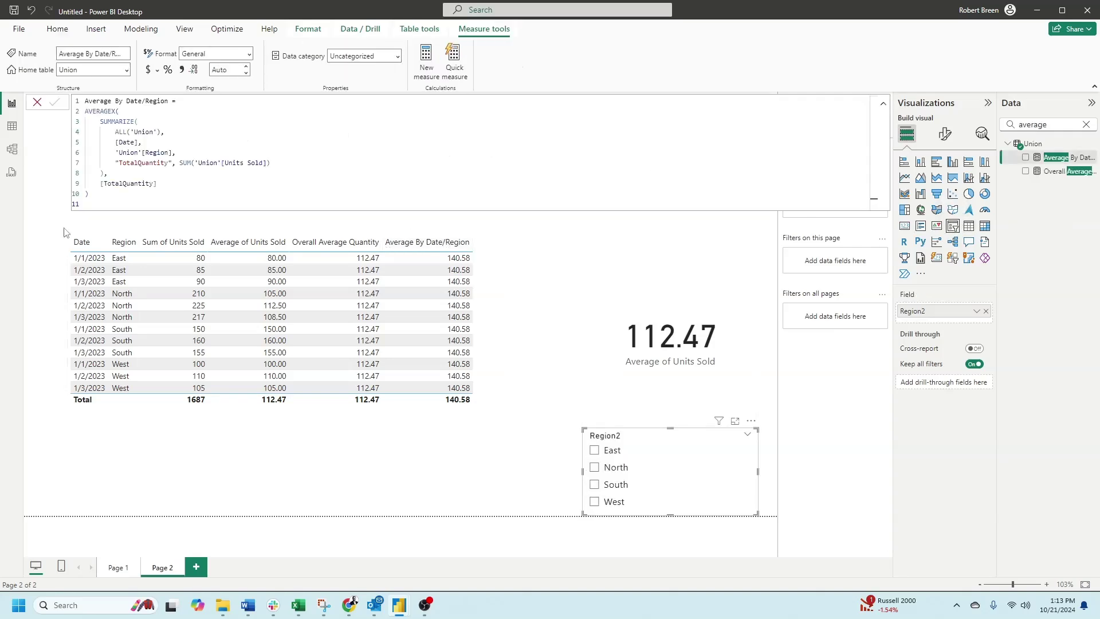
Step: Replace the measure with the ALLEXCEPT('Union', 'Union'[Region2]) version and highlight its arguments
{"action": "left_click_drag", "start_coordinate": [90, 203], "coordinate": [34, 82]}
{"action": "type", "text": "Average By Date/Region2 = AVERAGEX(     SUMMARIZE(         ALLEXCEPT('Union', 'Union'[Region2]),         'Union'[Date],         'Union'[Region],         \"TotalQuantity\", SUM('Union'[Units Sold])     ),     [TotalQuantity] )"}
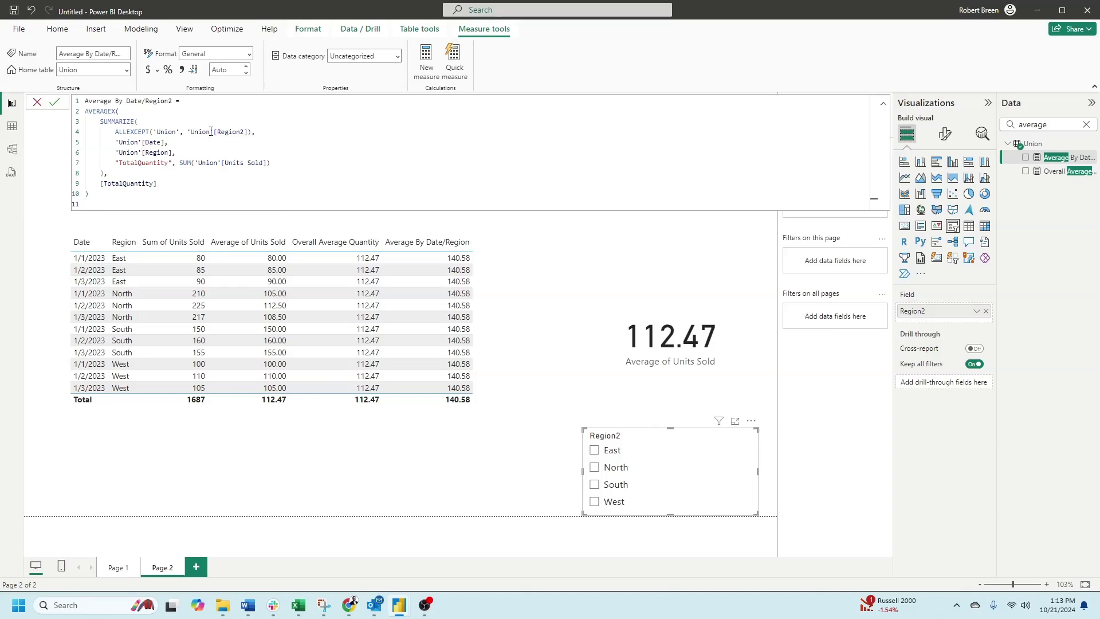
{"action": "double_click", "coordinate": [121, 131]}
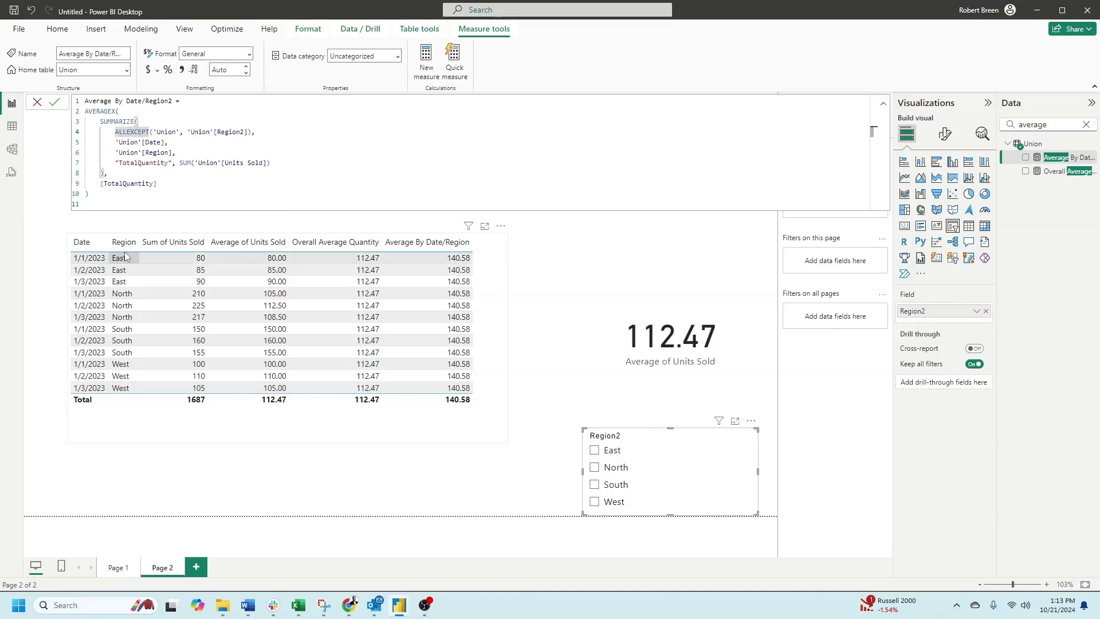
{"action": "double_click", "coordinate": [171, 132]}
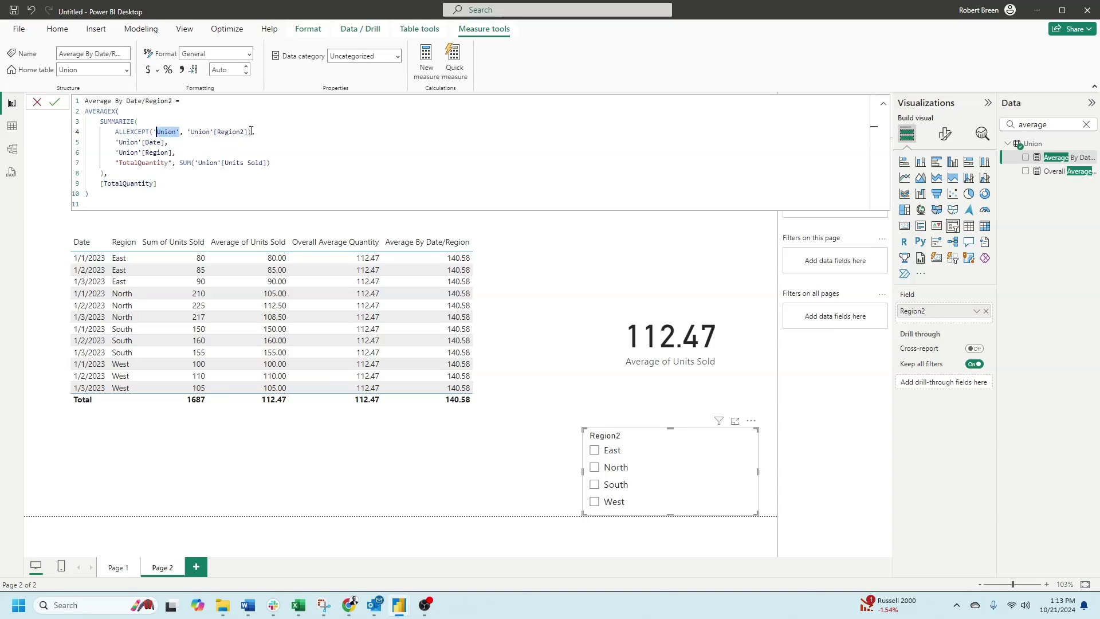
{"action": "double_click", "coordinate": [230, 131]}
{"action": "left_click_drag", "start_coordinate": [250, 132], "coordinate": [188, 132]}
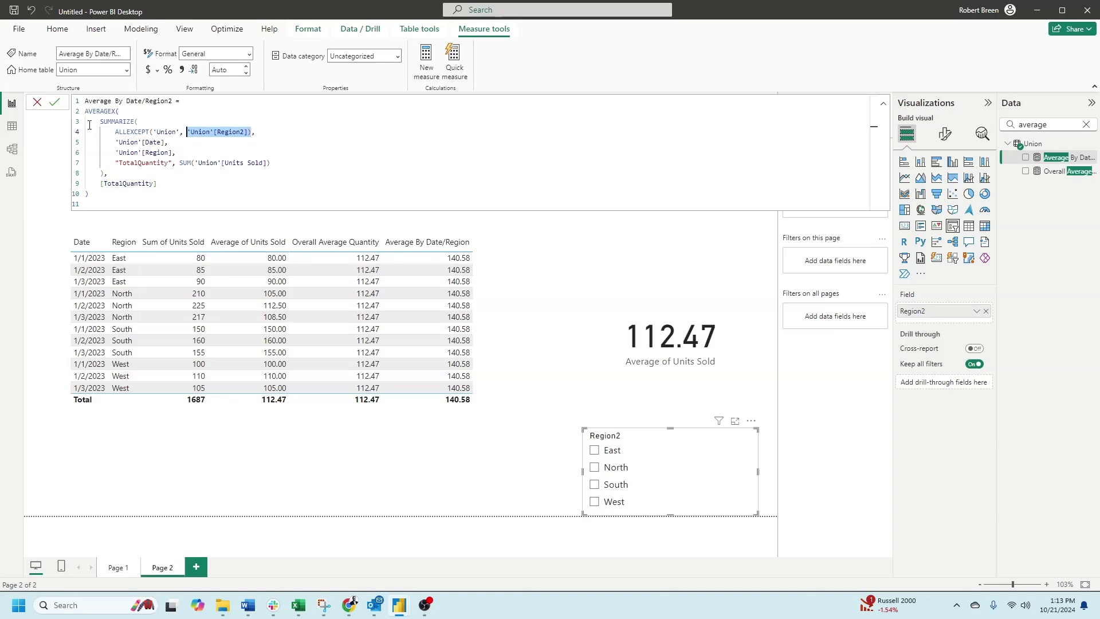
Step: Commit the revised measure and tick East in the Region2 slicer
{"action": "left_click", "coordinate": [55, 102]}
{"action": "left_click", "coordinate": [594, 450]}
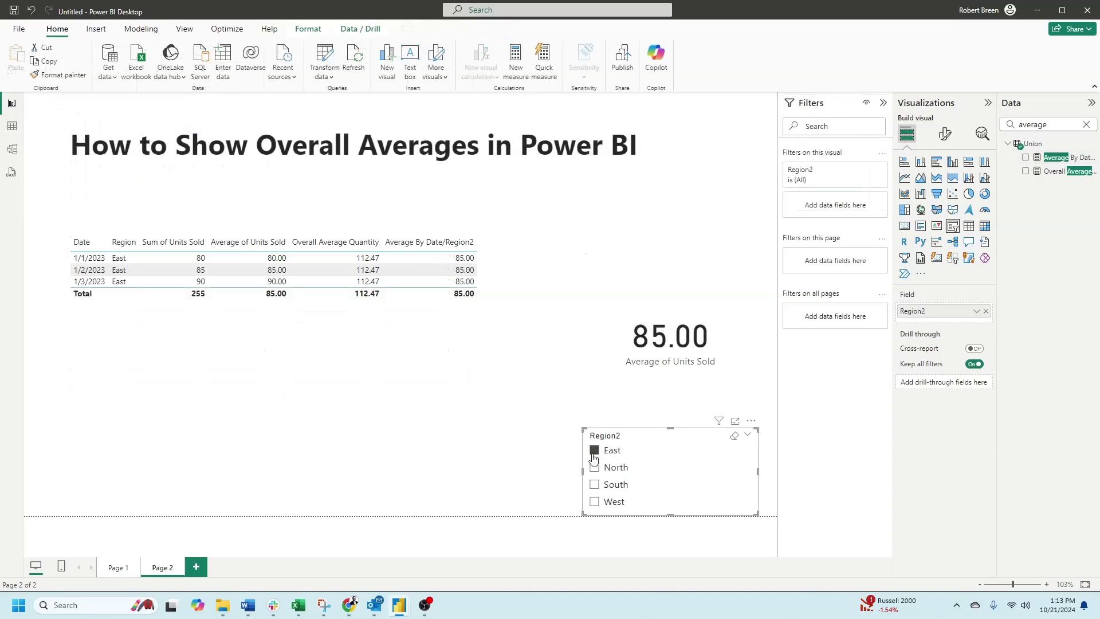